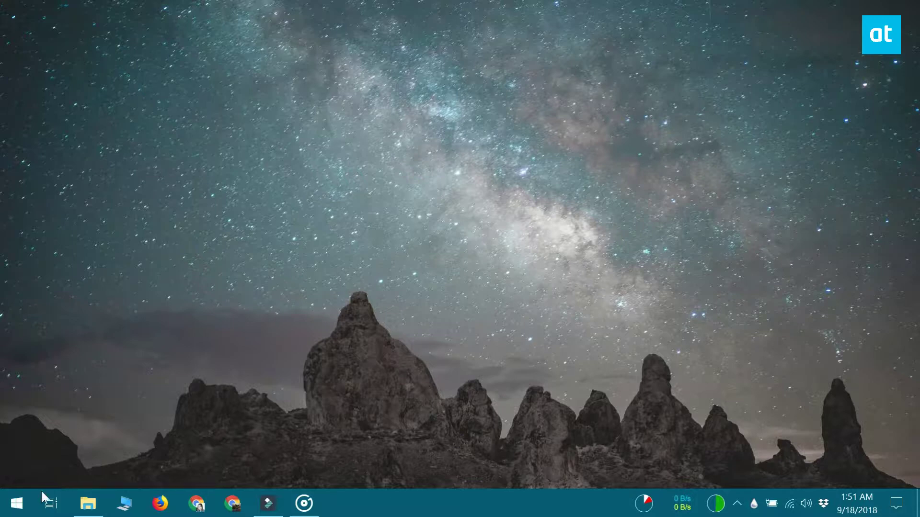
Launch Command Prompt from Start and drag its corner to shrink the window
{"action": "left_click", "coordinate": [16, 503]}
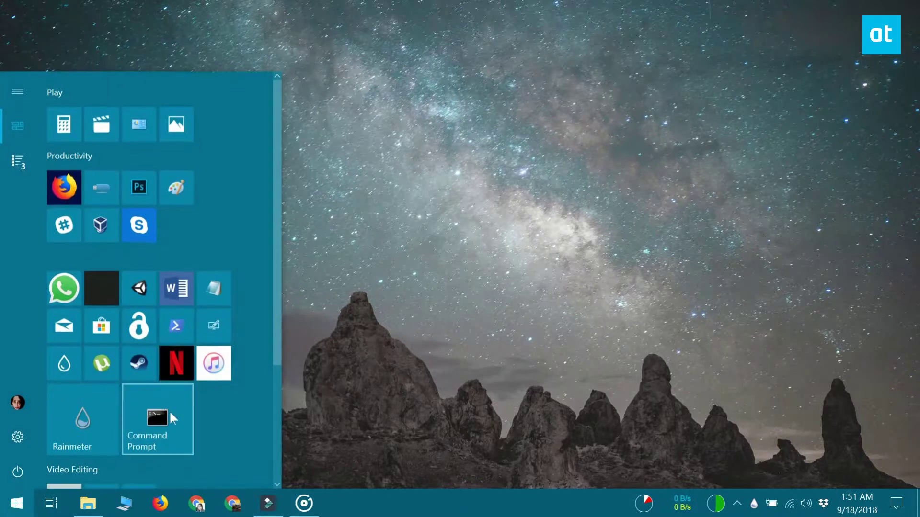
{"action": "left_click", "coordinate": [169, 410]}
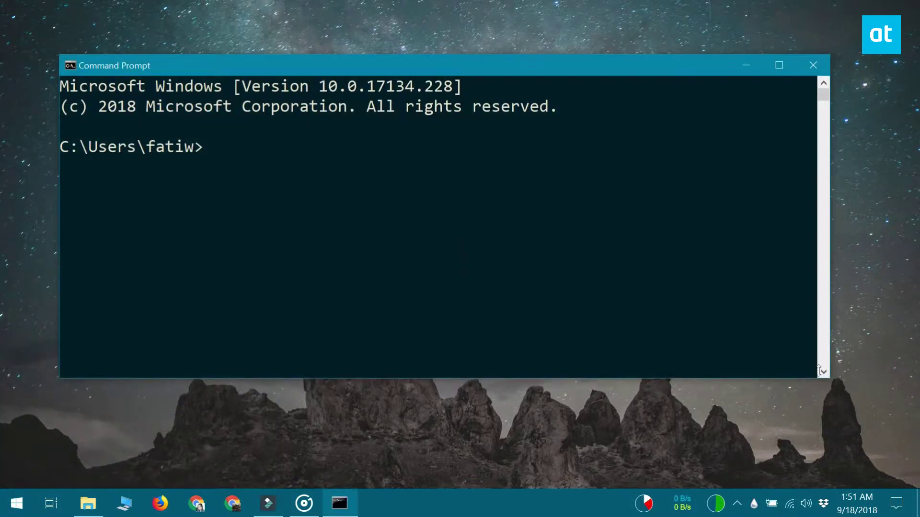
{"action": "left_click_drag", "start_coordinate": [828, 377], "coordinate": [521, 249]}
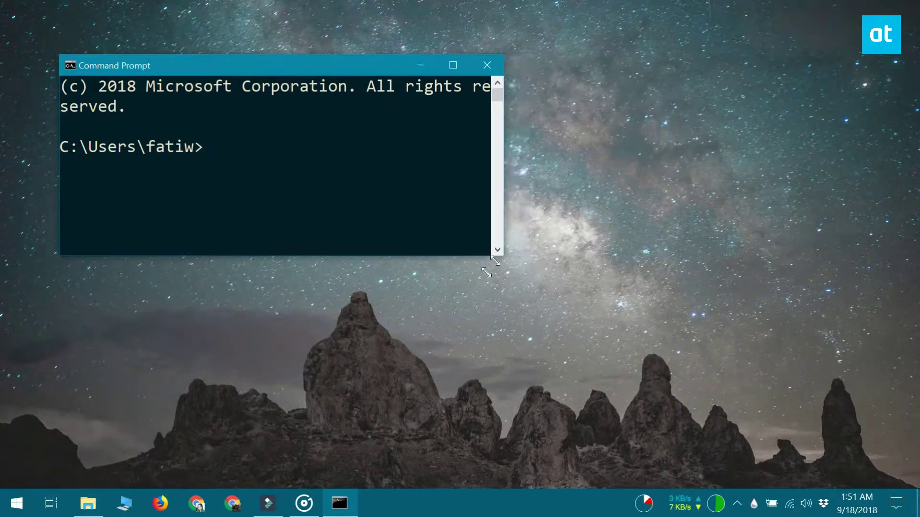
Confirm the window's 36 by 10 layout in its Properties
{"action": "right_click", "coordinate": [288, 70]}
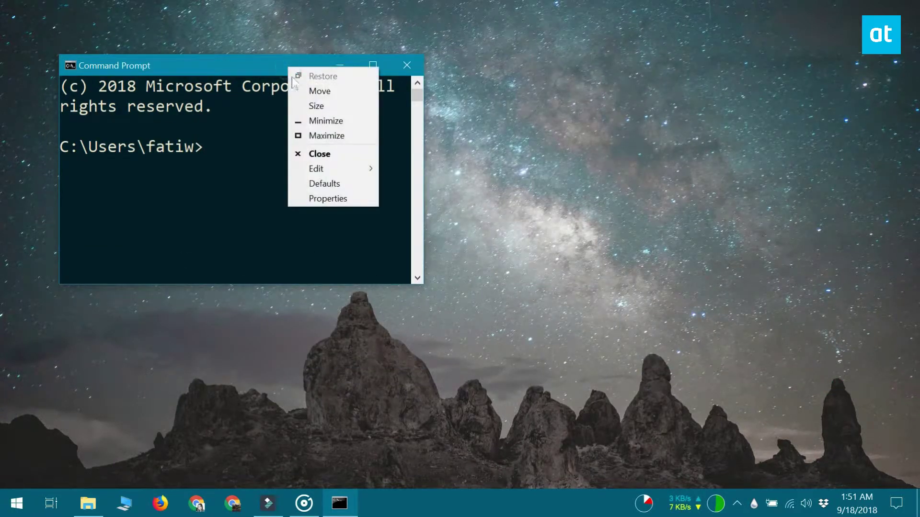
{"action": "left_click", "coordinate": [367, 205]}
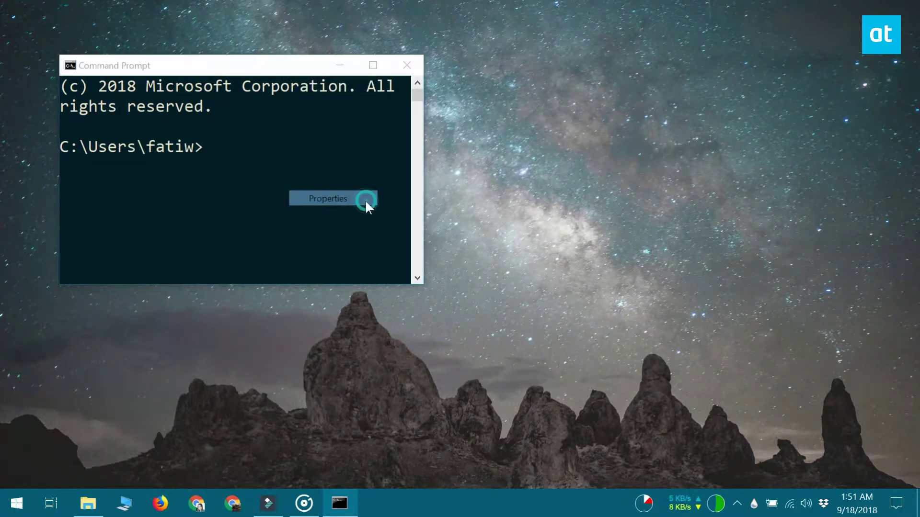
{"action": "left_click_drag", "start_coordinate": [278, 82], "coordinate": [421, 96]}
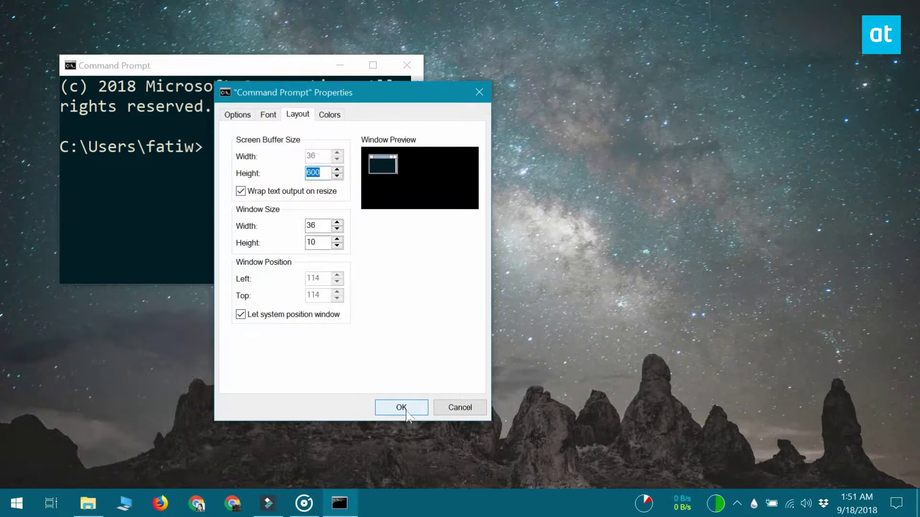
{"action": "left_click", "coordinate": [403, 408]}
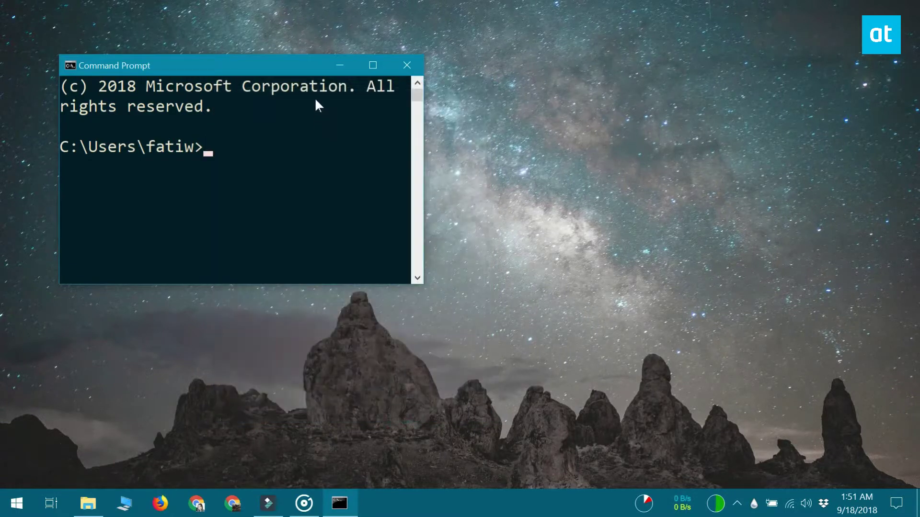
Set the Defaults layout window size to width 36 and height 10, then save
{"action": "right_click", "coordinate": [299, 71]}
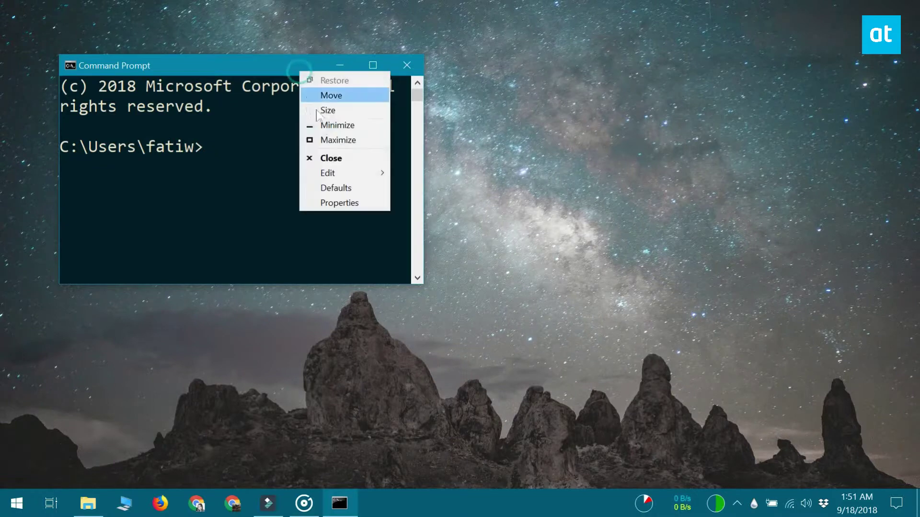
{"action": "left_click", "coordinate": [375, 188]}
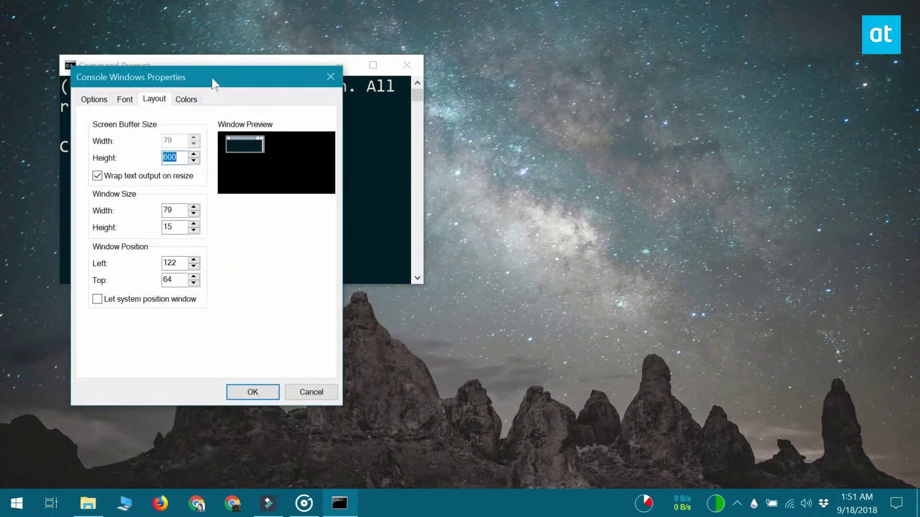
{"action": "left_click_drag", "start_coordinate": [213, 81], "coordinate": [299, 119]}
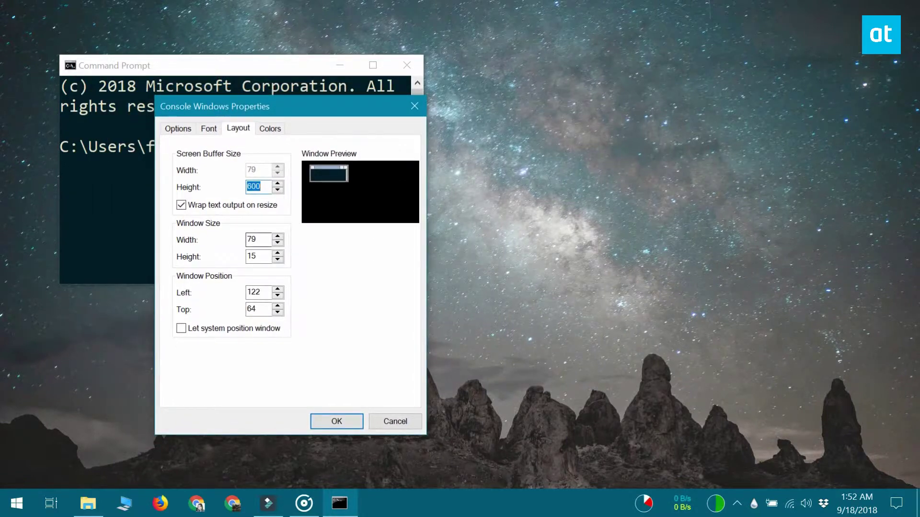
{"action": "double_click", "coordinate": [256, 240]}
{"action": "type", "text": "36"}
{"action": "double_click", "coordinate": [246, 258]}
{"action": "type", "text": "10"}
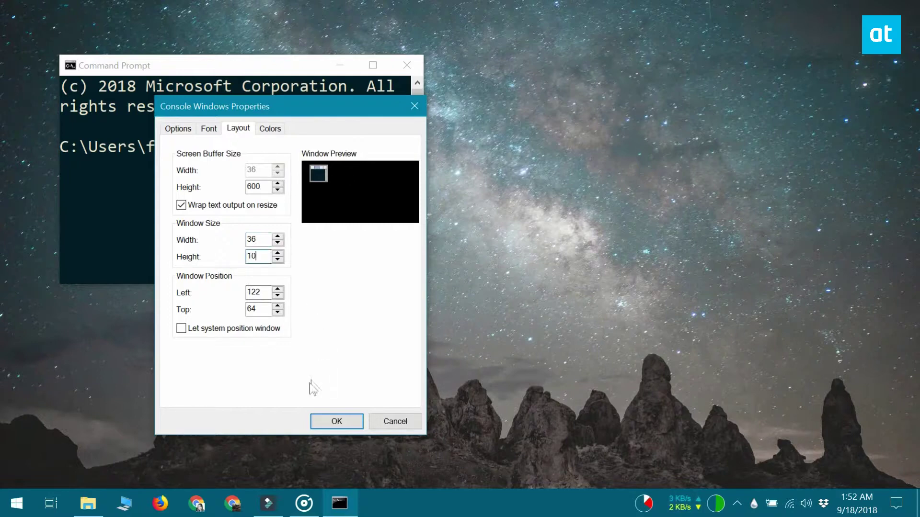
{"action": "left_click", "coordinate": [335, 422]}
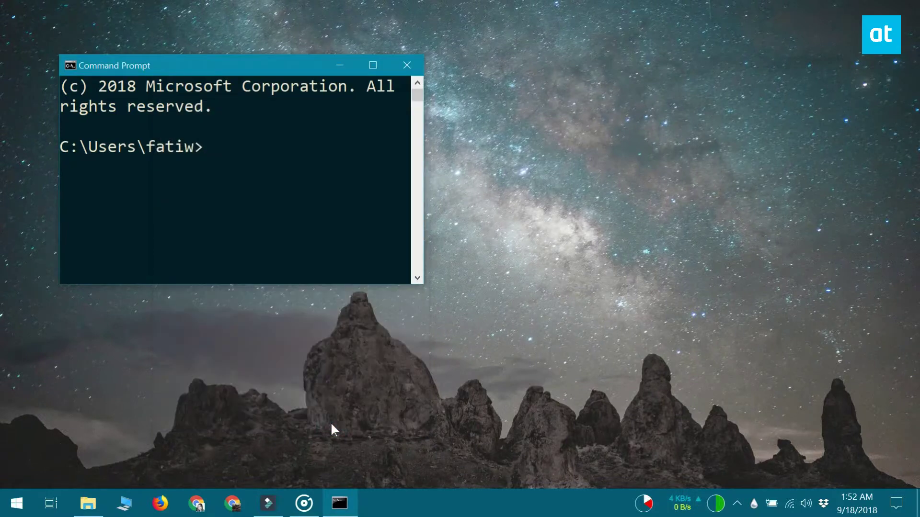
Close the console and relaunch Command Prompt from Start
{"action": "left_click", "coordinate": [406, 65]}
{"action": "left_click", "coordinate": [3, 509]}
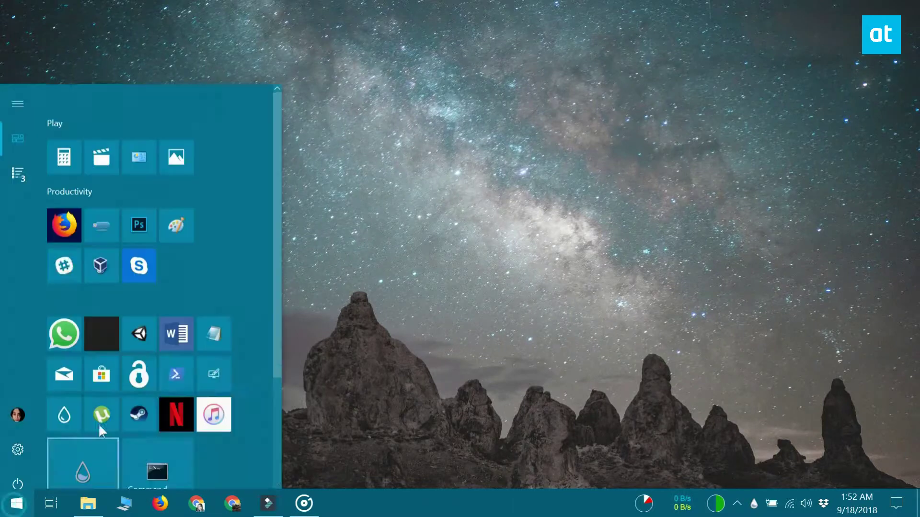
{"action": "left_click", "coordinate": [176, 407]}
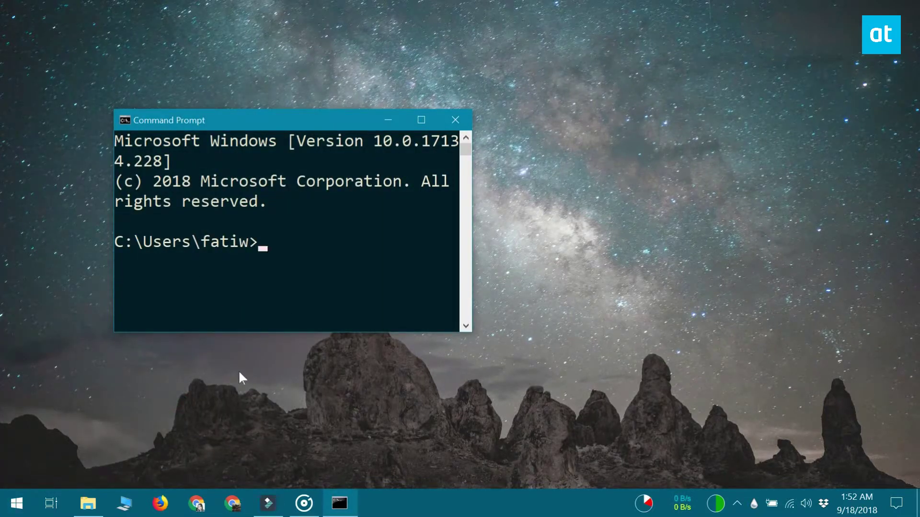
Turn off 'Let system position window' in Properties and confirm
{"action": "right_click", "coordinate": [360, 115]}
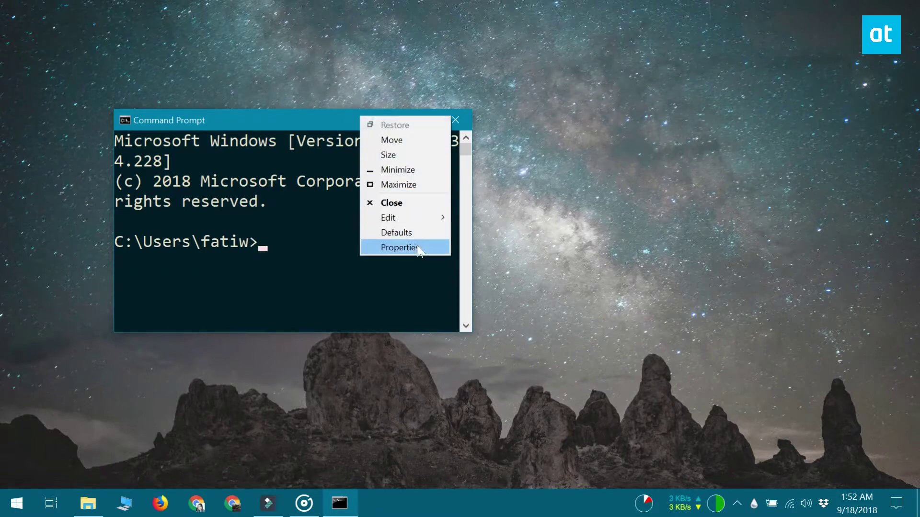
{"action": "left_click", "coordinate": [400, 247]}
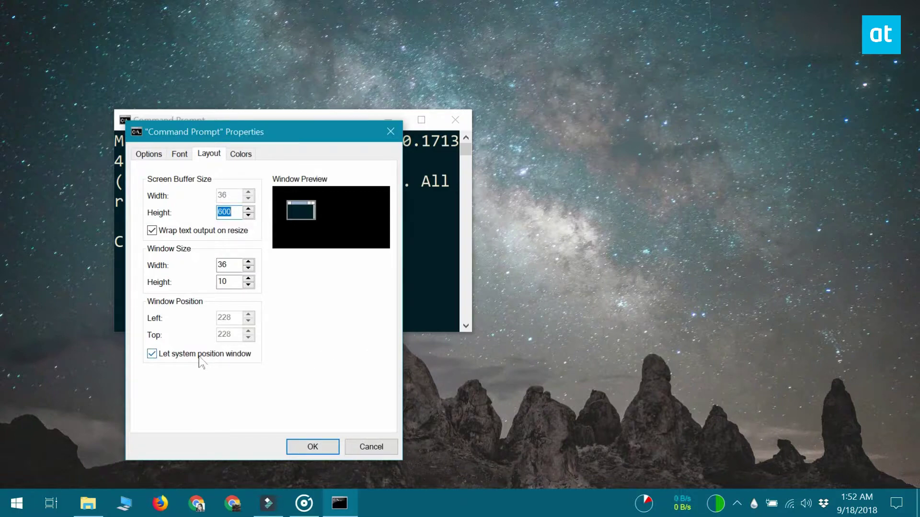
{"action": "left_click", "coordinate": [200, 360]}
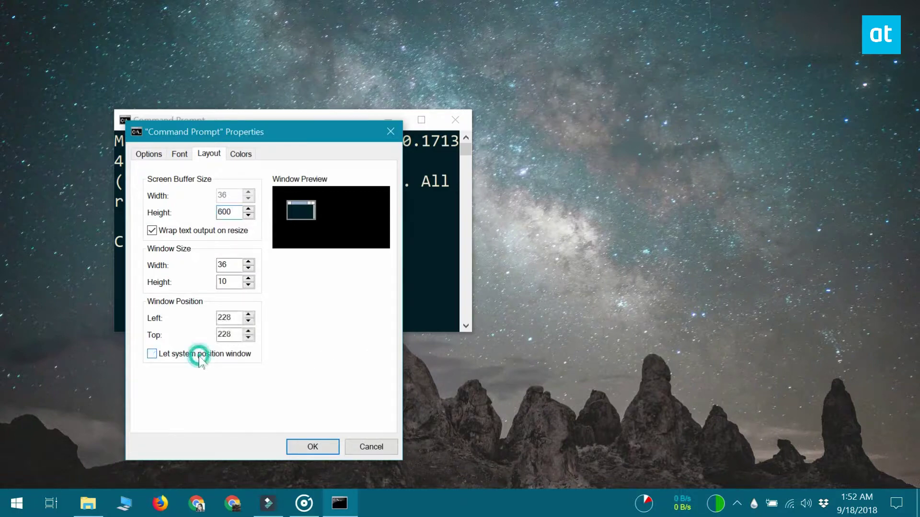
{"action": "left_click", "coordinate": [316, 447]}
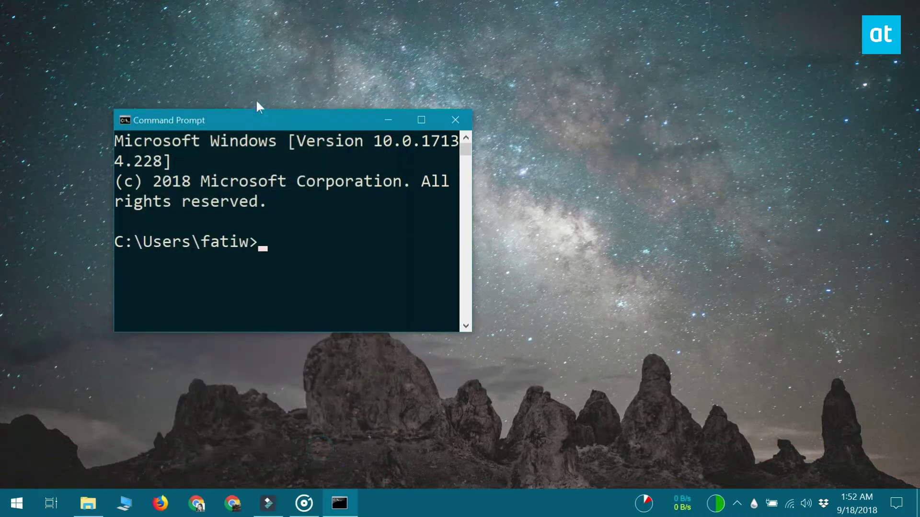
Drag the console to the top-left of the screen and review its Properties
{"action": "left_click_drag", "start_coordinate": [264, 117], "coordinate": [218, 40]}
{"action": "right_click", "coordinate": [218, 44]}
{"action": "left_click", "coordinate": [282, 173]}
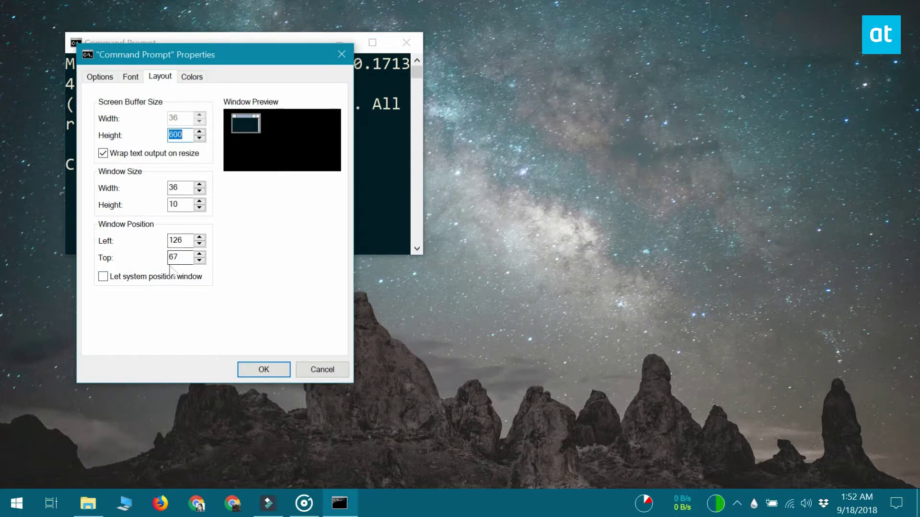
{"action": "left_click", "coordinate": [264, 371]}
Set the default window position to left 126, top 27 and save
{"action": "right_click", "coordinate": [288, 42]}
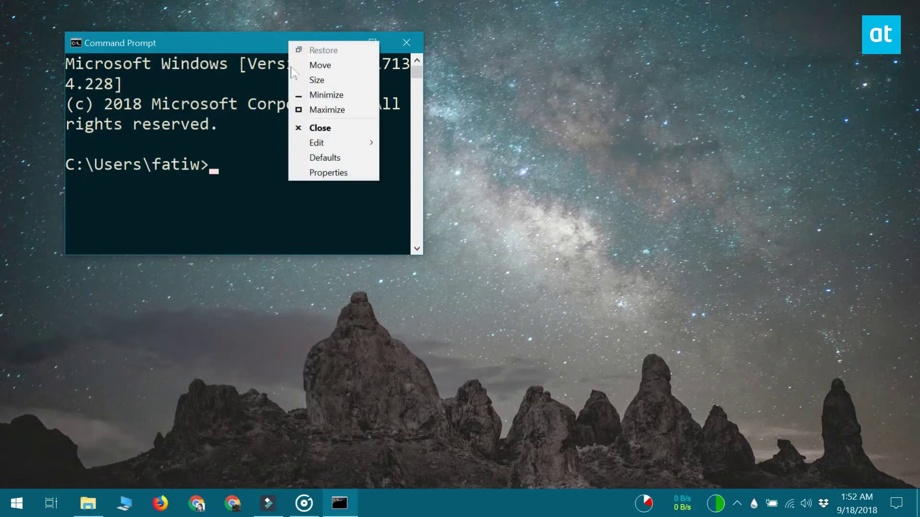
{"action": "left_click", "coordinate": [324, 158]}
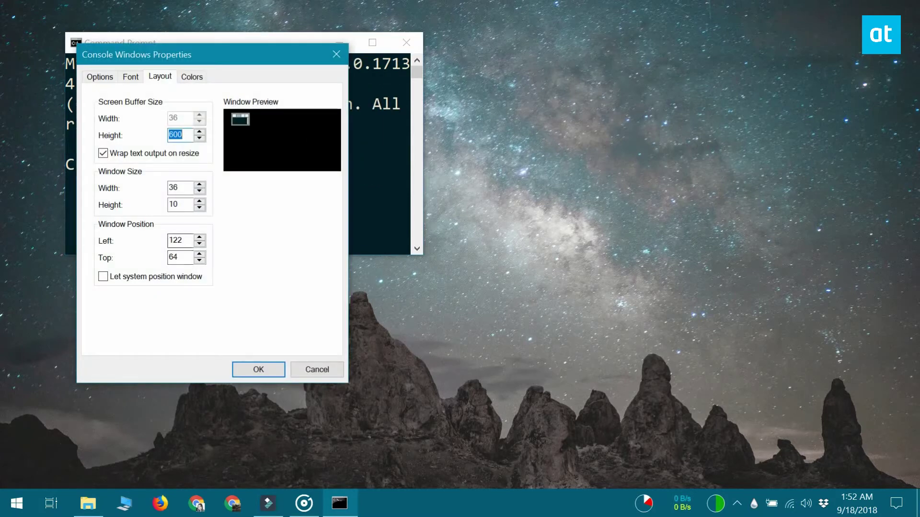
{"action": "left_click_drag", "start_coordinate": [185, 240], "coordinate": [162, 245]}
{"action": "type", "text": "126"}
{"action": "key", "text": "Tab"}
{"action": "type", "text": "27"}
{"action": "left_click", "coordinate": [258, 370]}
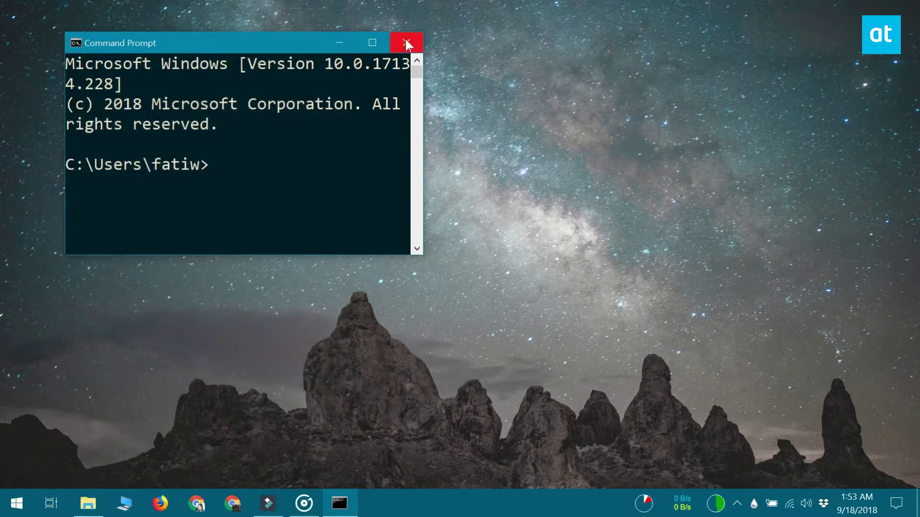
Close the console and reopen Command Prompt from Start to check its new size and position
{"action": "left_click", "coordinate": [407, 45]}
{"action": "left_click", "coordinate": [17, 503]}
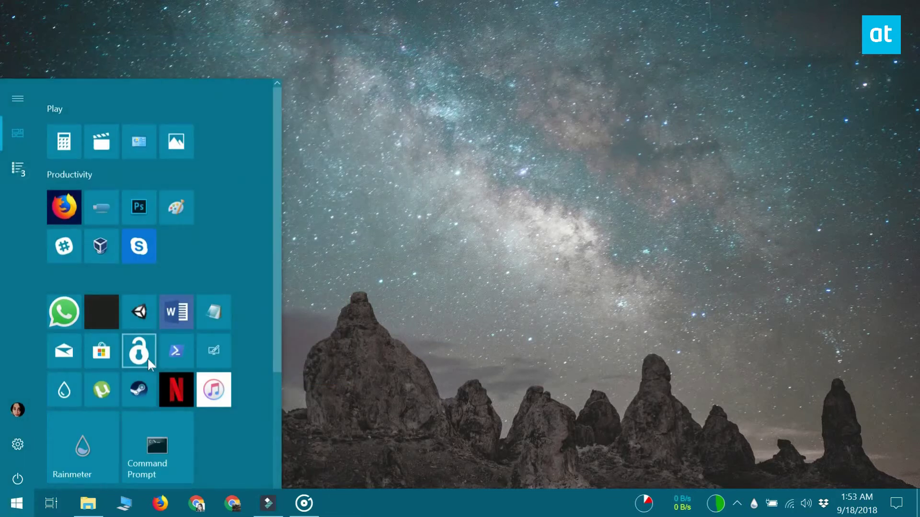
{"action": "left_click", "coordinate": [164, 425]}
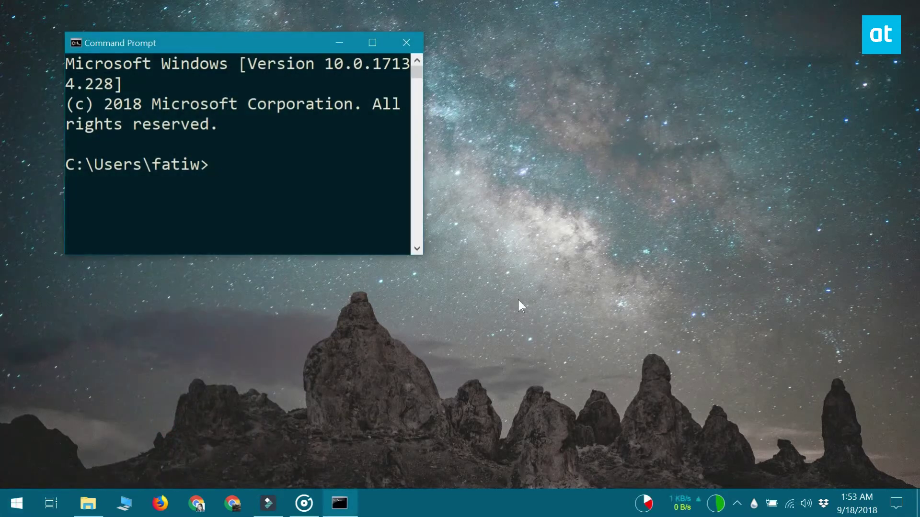